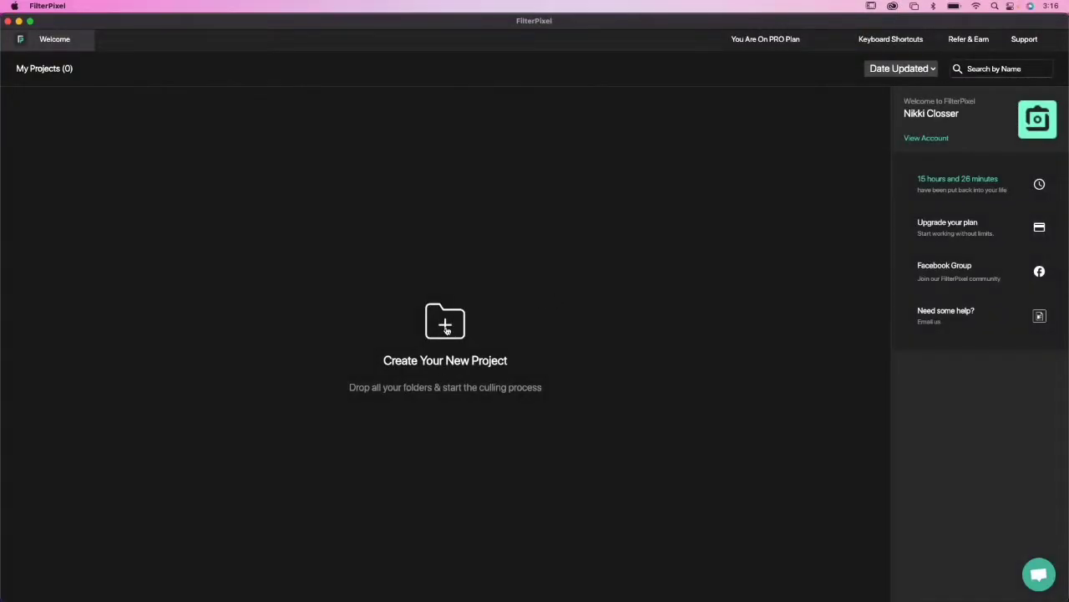
# Create a new project from the RAW folder of CR2 images in the client's Documents shoot folder.
pyautogui.click(446, 330)
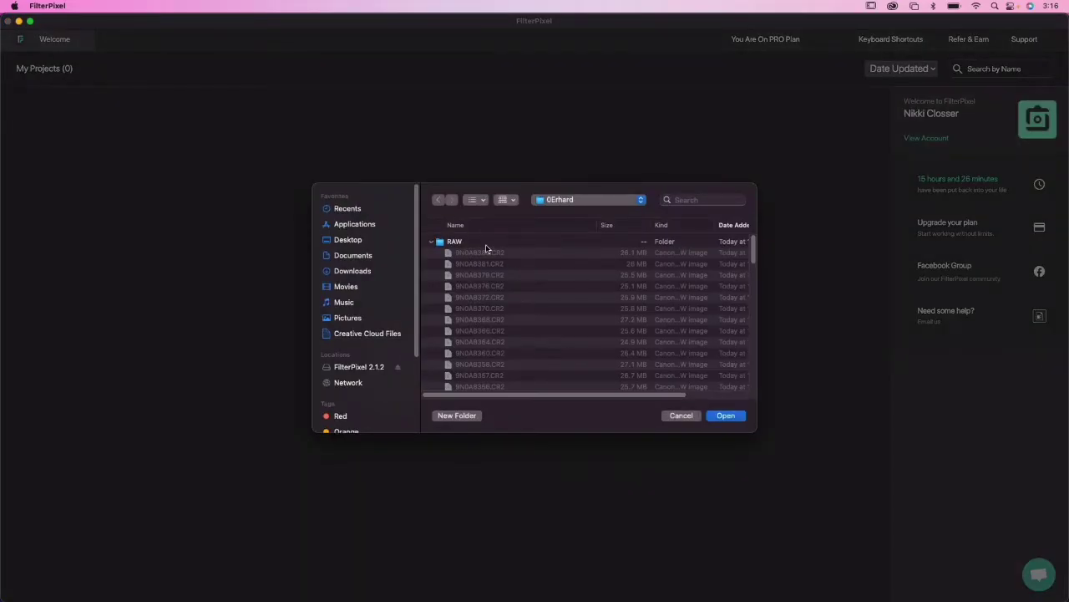
pyautogui.click(576, 202)
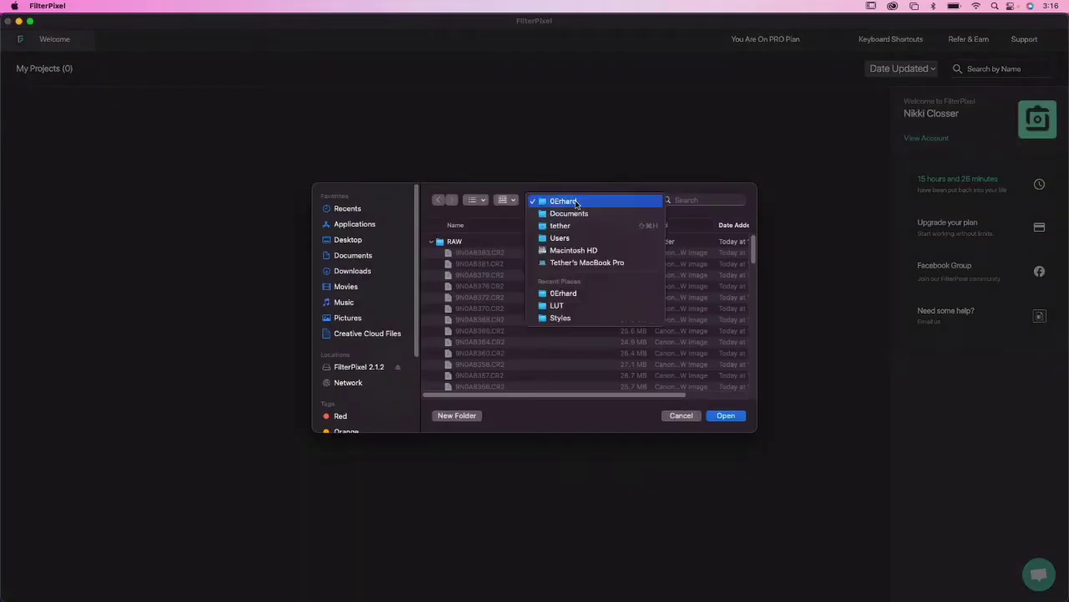
pyautogui.click(569, 214)
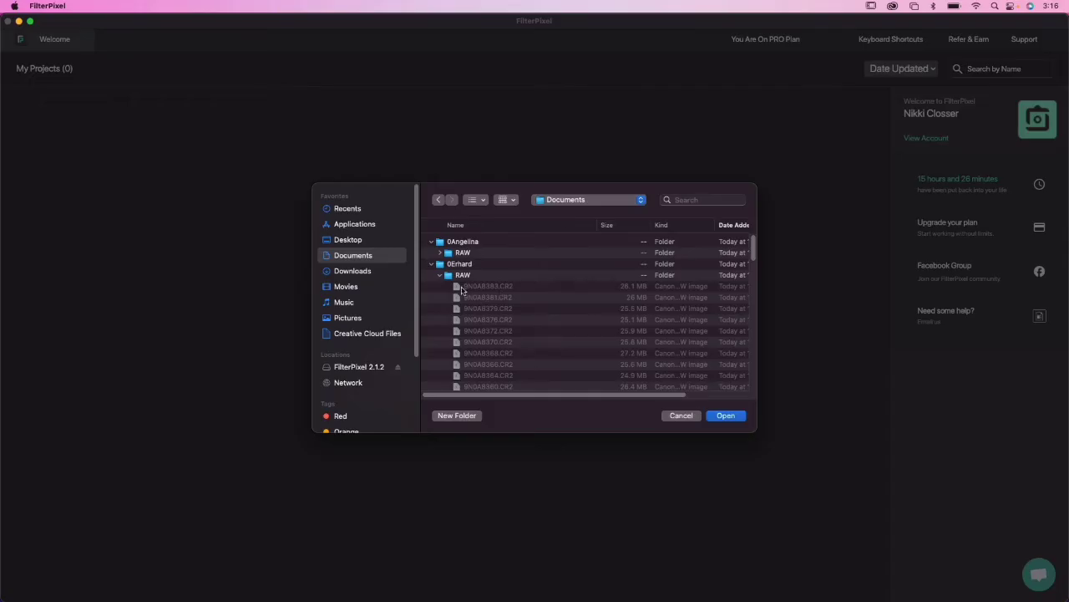
pyautogui.click(463, 255)
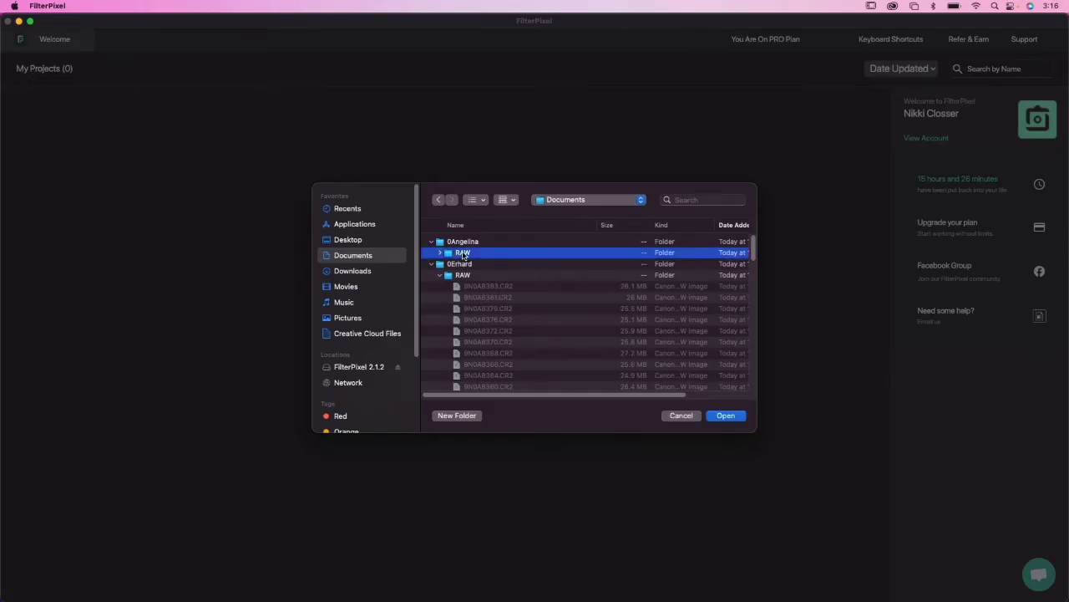
pyautogui.click(440, 253)
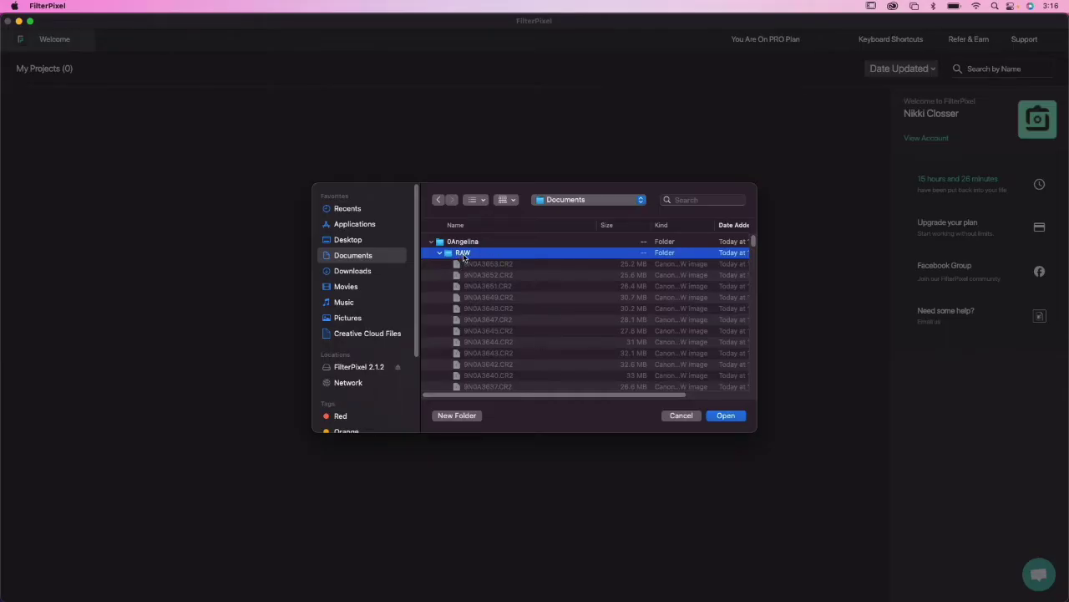
pyautogui.click(726, 418)
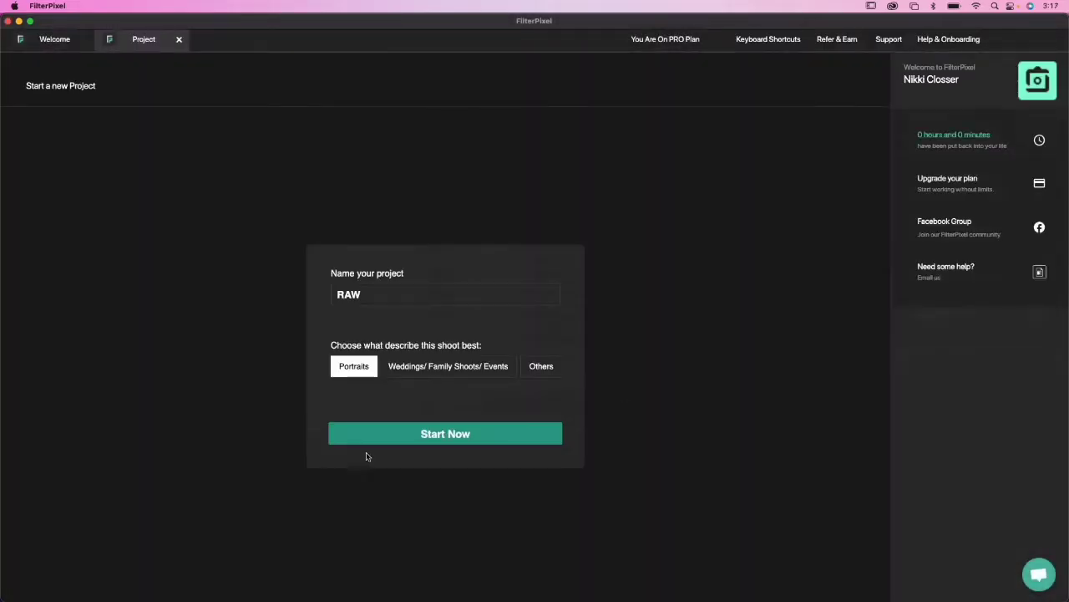
# Replace the prefilled project name RAW with the client's first name, keeping Portraits selected.
pyautogui.press('super+a')
pyautogui.write('Angelina')
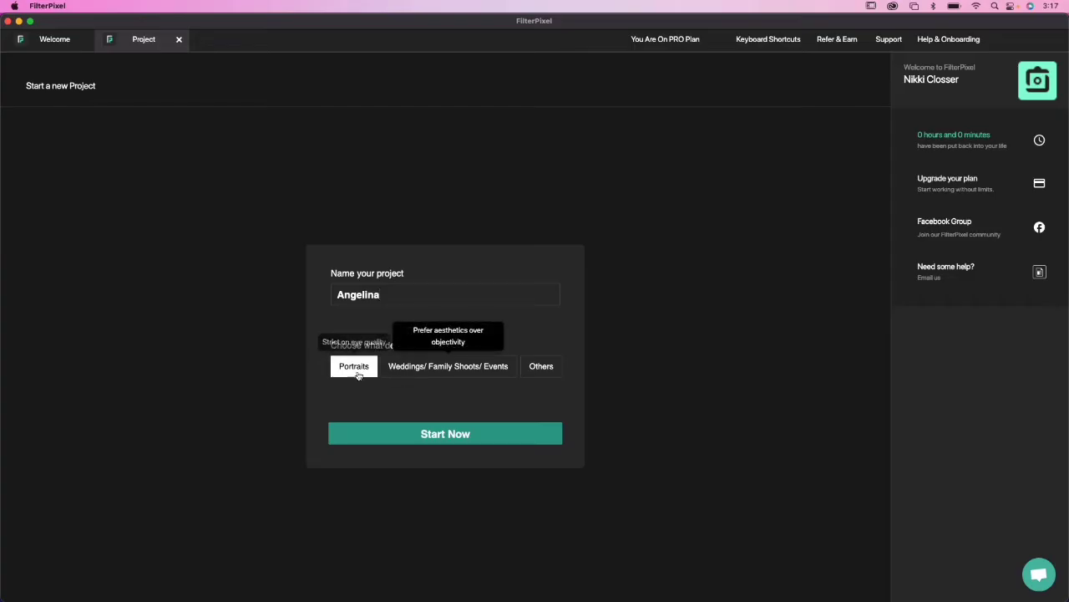
# Run AI culling on all 114 portraits: 56 accepted, 46 unlabelled, 12 rejected.
pyautogui.click(428, 434)
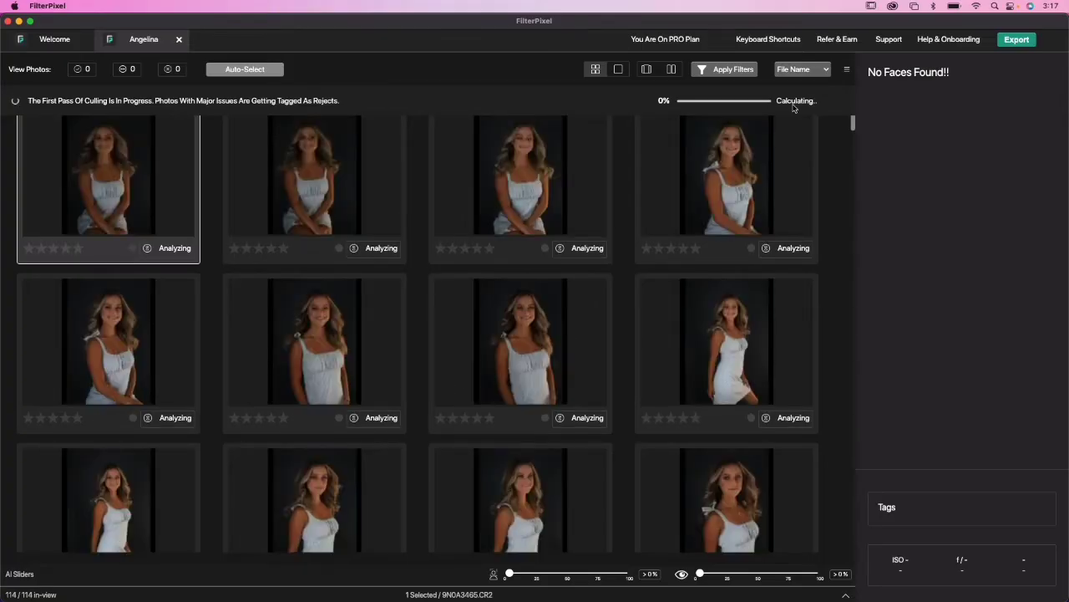
pyautogui.scroll(-5, 515, 414)
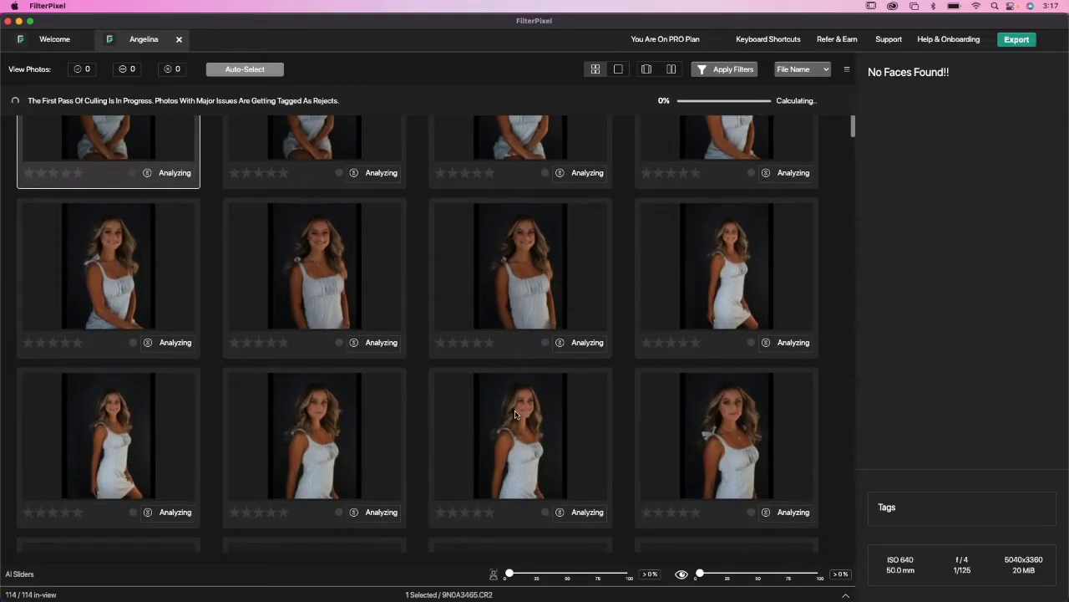
pyautogui.scroll(-3, 515, 415)
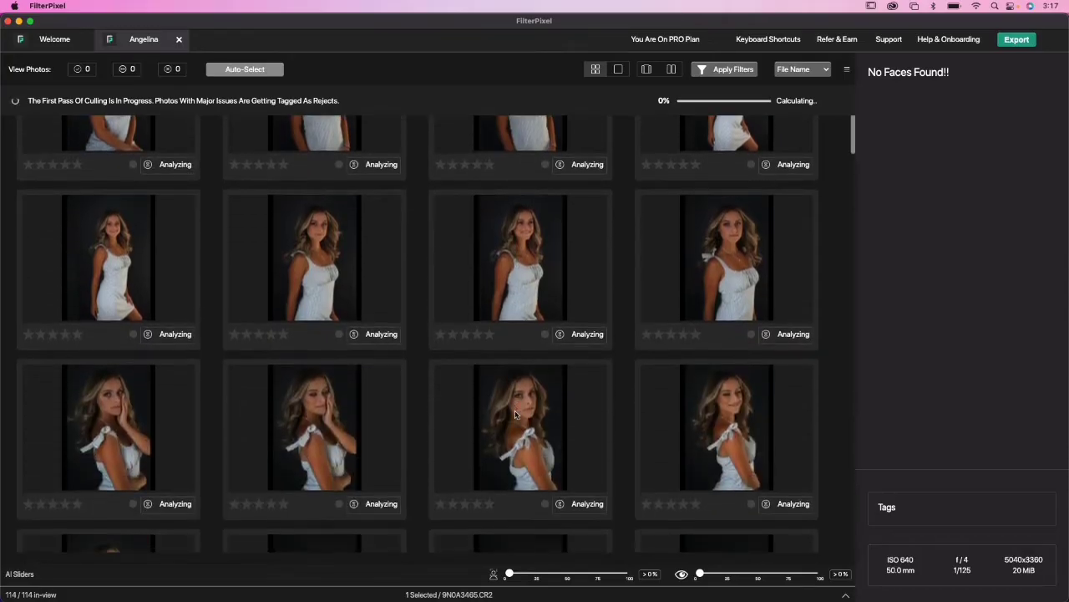
pyautogui.scroll(6, 515, 414)
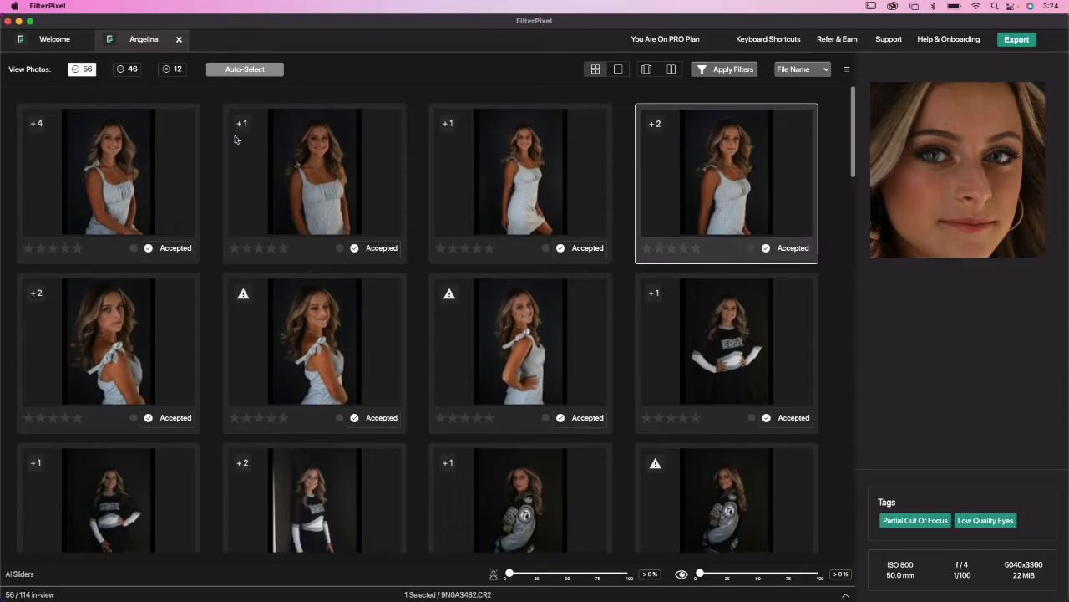
pyautogui.click(658, 126)
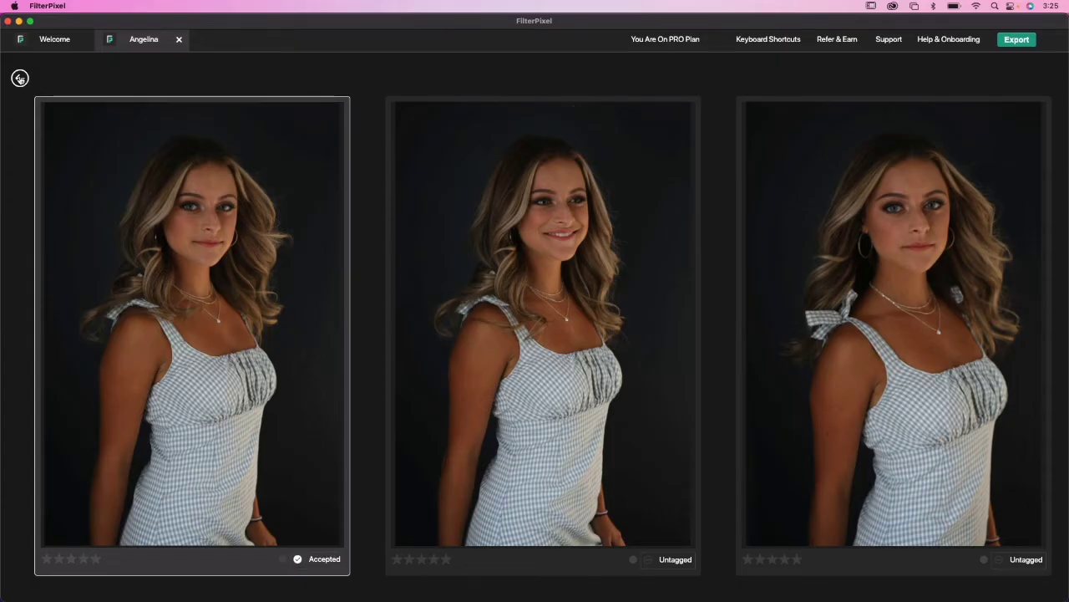
pyautogui.click(20, 79)
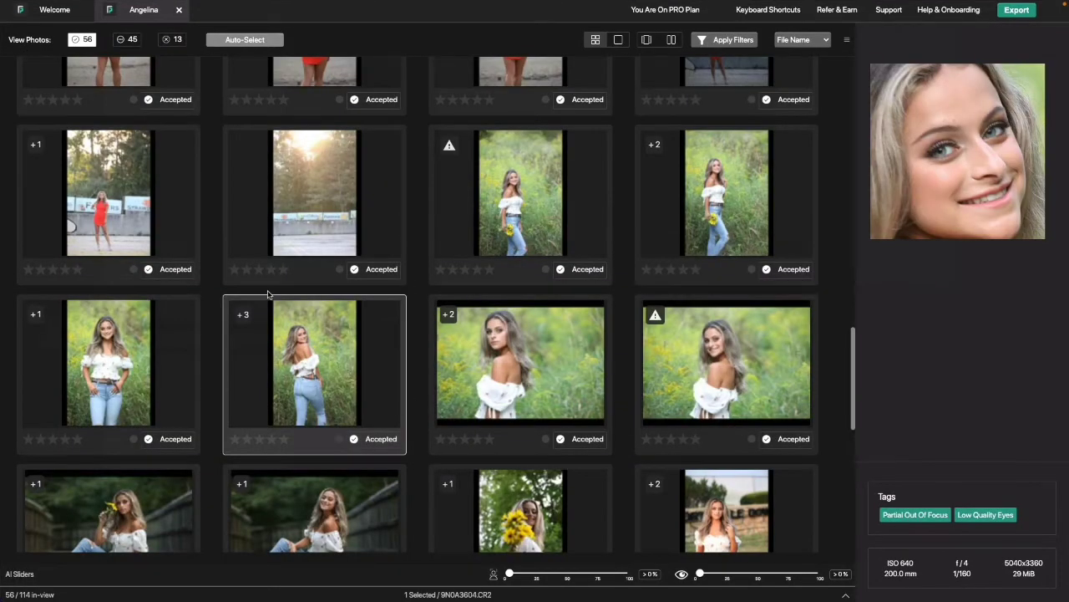
pyautogui.doubleClick(318, 339)
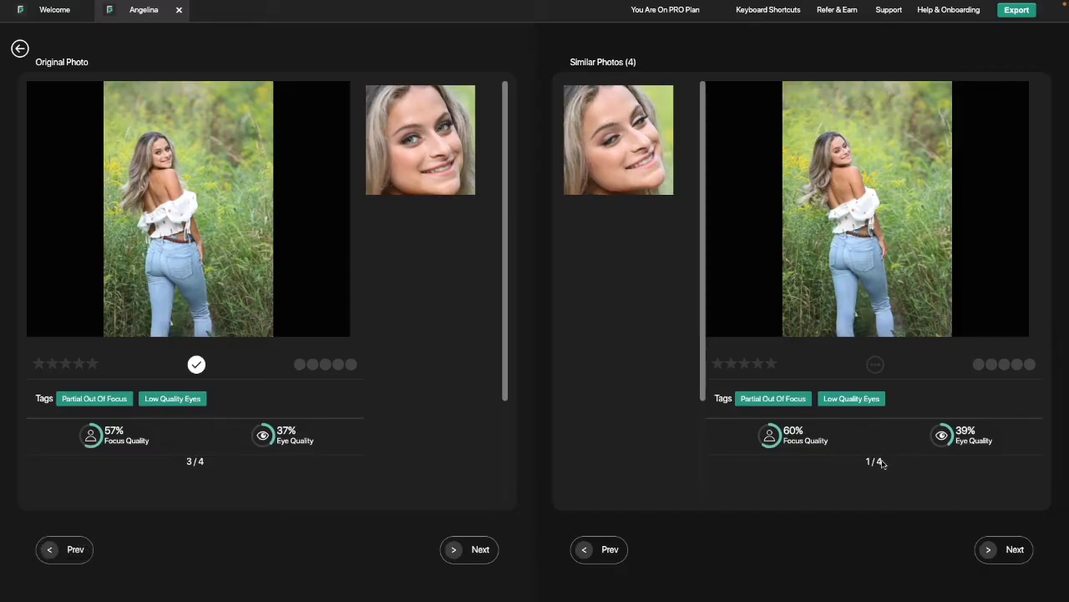
pyautogui.click(986, 552)
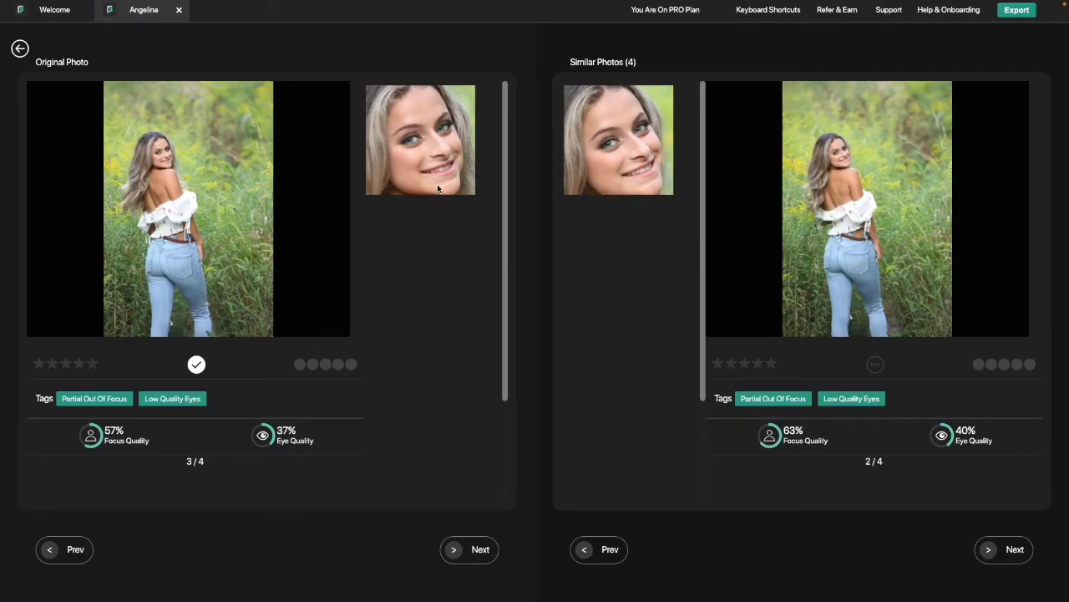
pyautogui.click(987, 550)
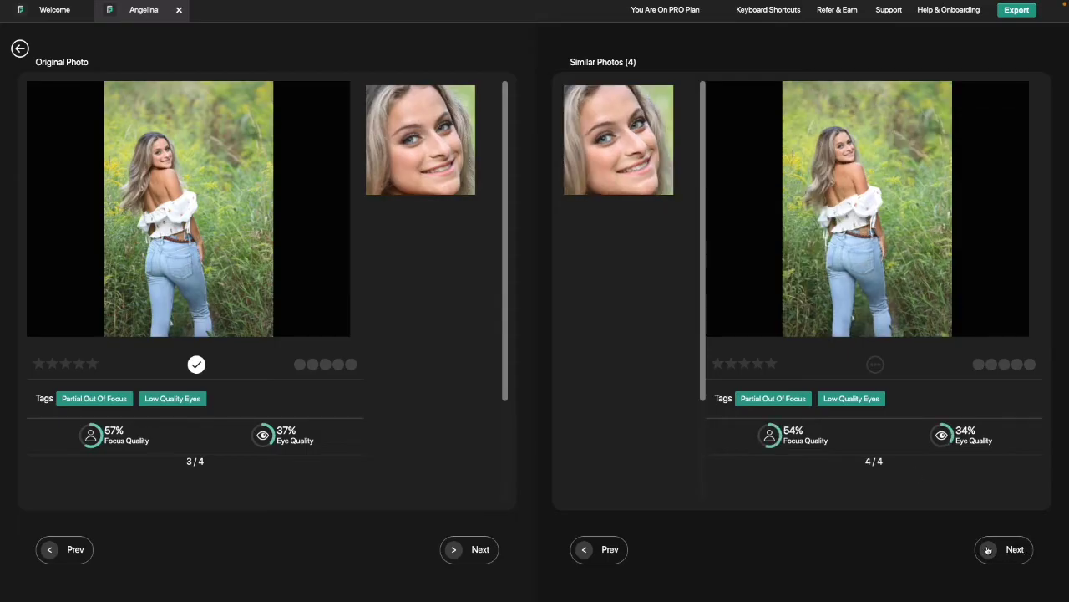
pyautogui.click(988, 550)
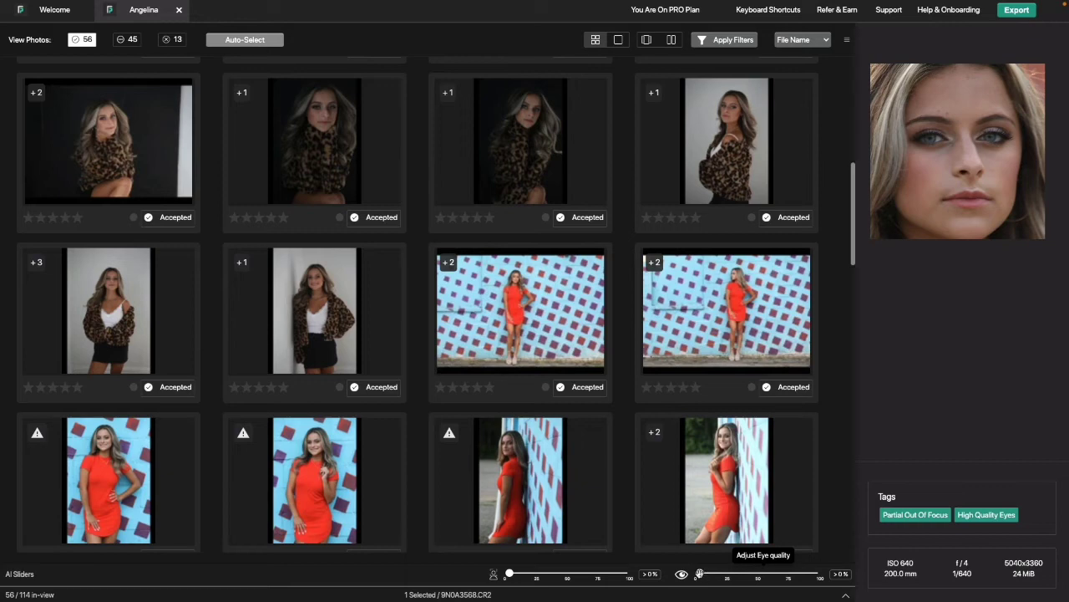
# Try eye-quality thresholds of 23% and 54%, previewing the first and red-dress photos.
pyautogui.moveTo(700, 573); pyautogui.dragTo(727, 573)
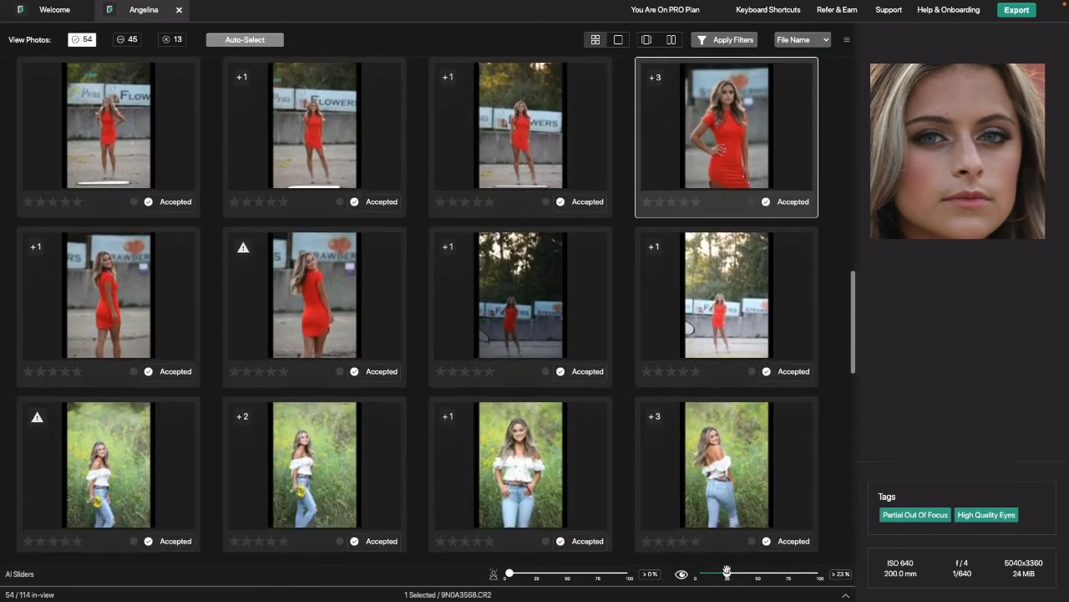
pyautogui.moveTo(727, 573); pyautogui.dragTo(763, 575)
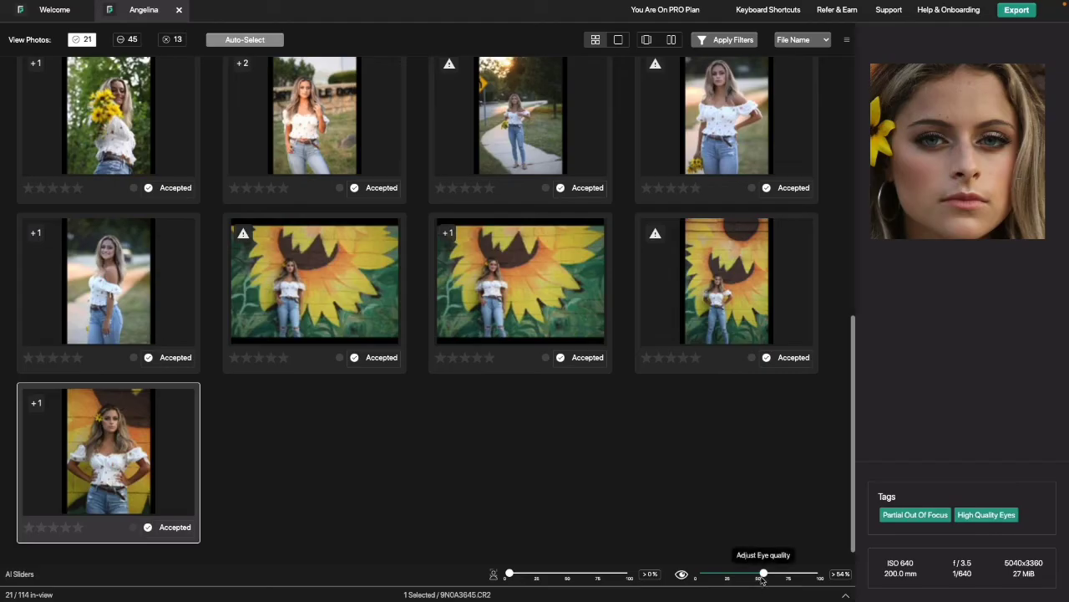
pyautogui.scroll(8, 559, 362)
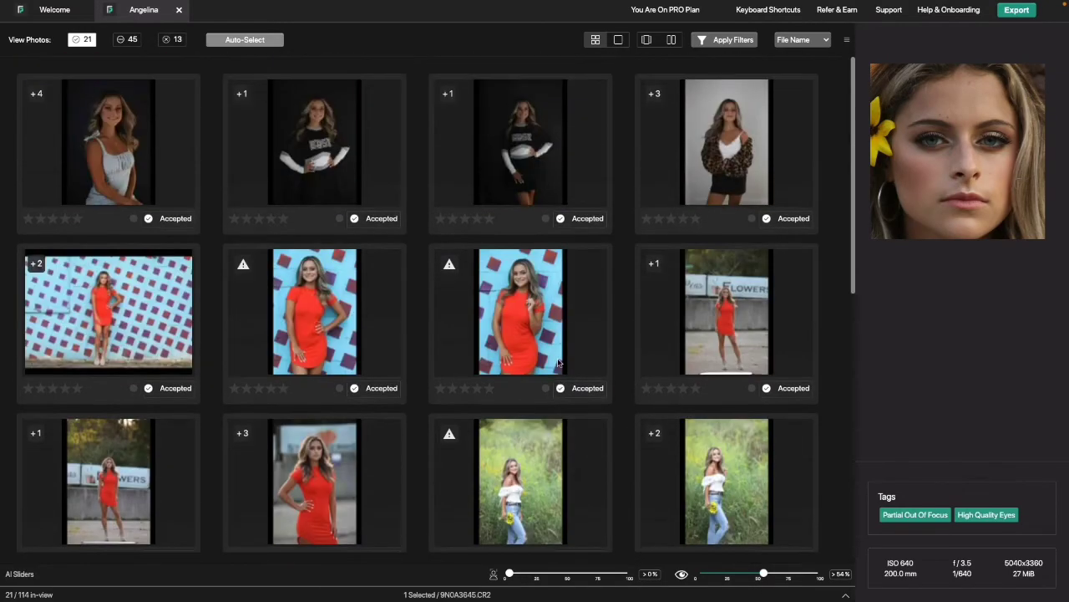
pyautogui.click(125, 155)
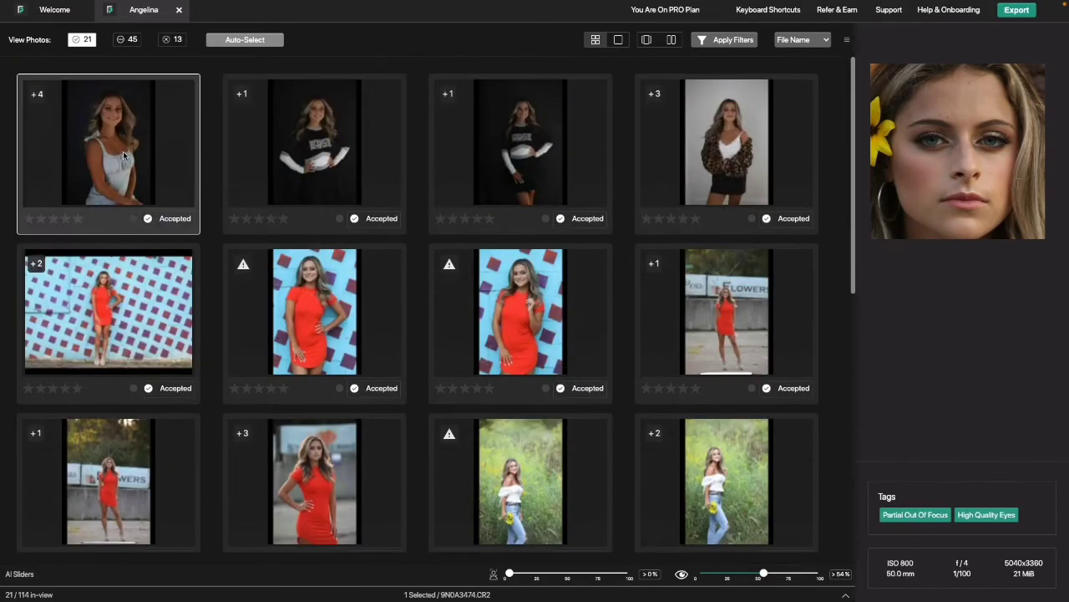
pyautogui.click(322, 335)
# Reset eye quality to 0% and set the focus quality threshold to 53%, leaving 49 photos.
pyautogui.scroll(-4, 324, 334)
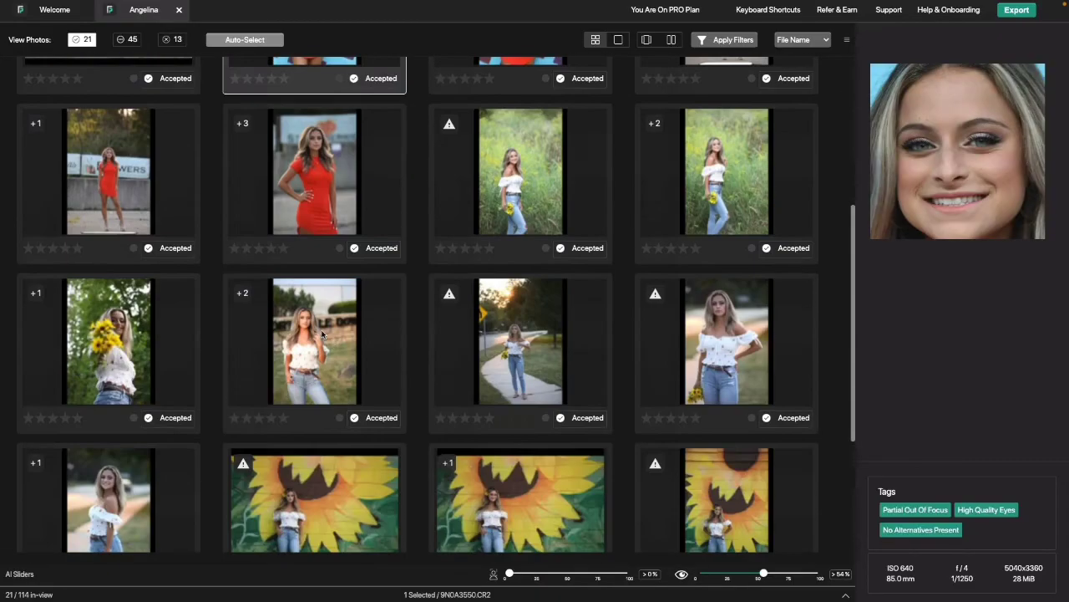
pyautogui.moveTo(764, 574); pyautogui.dragTo(700, 573)
pyautogui.click(571, 573)
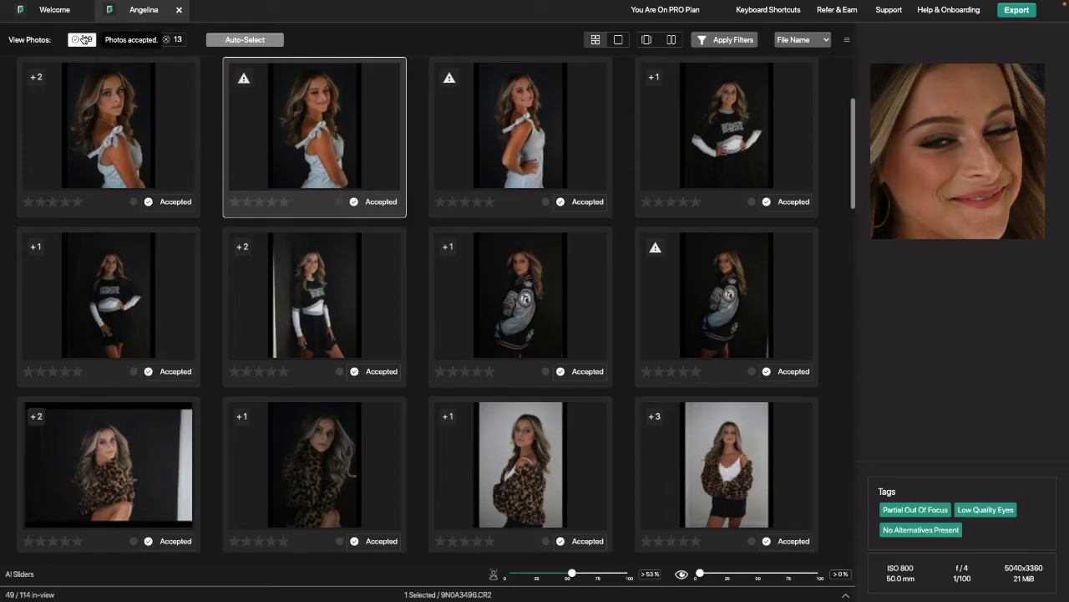
# Export the 53 accepted photos to Lightroom with Export to Lightroom.
pyautogui.scroll(-8, 520, 257)
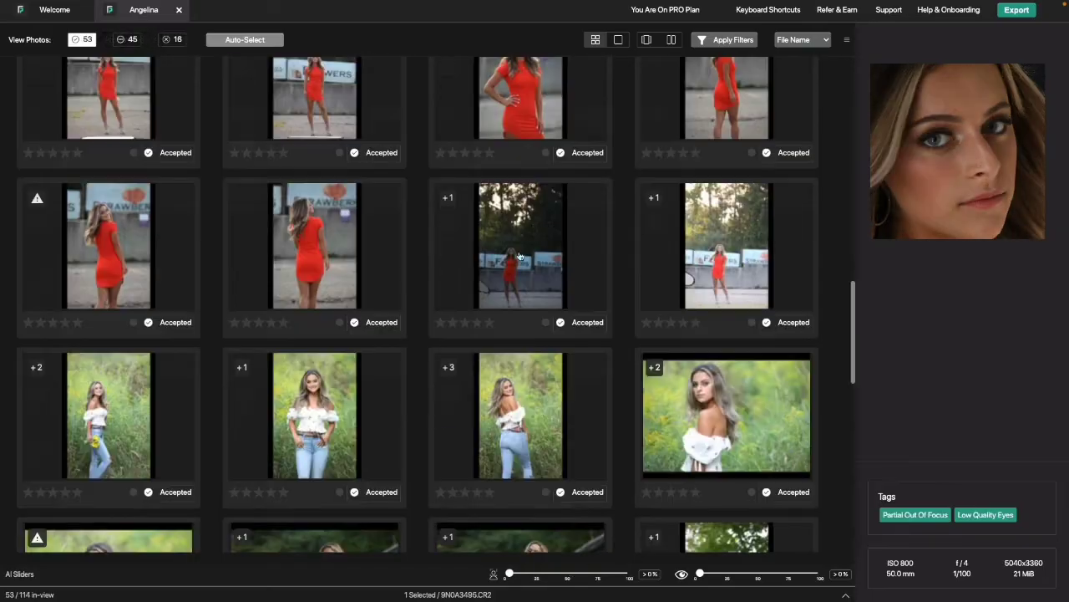
pyautogui.click(1019, 12)
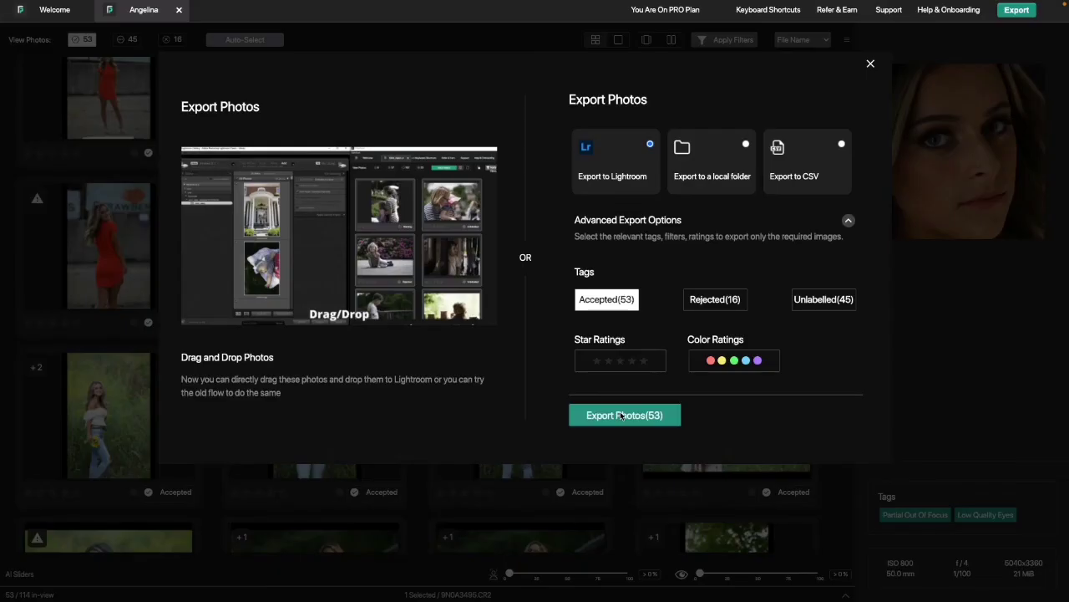
pyautogui.click(622, 415)
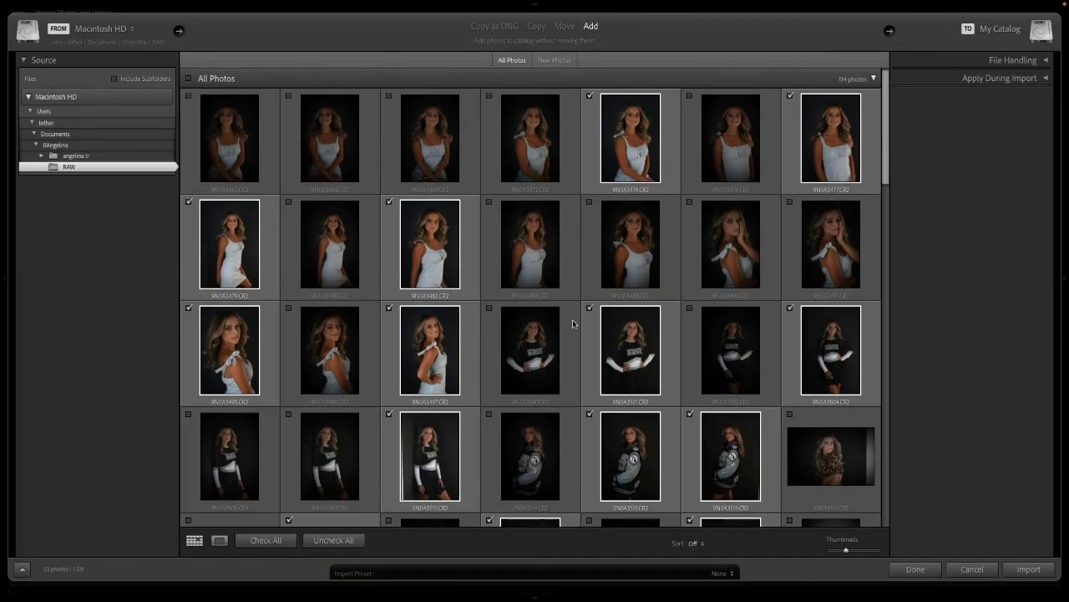
pyautogui.scroll(-5, 428, 455)
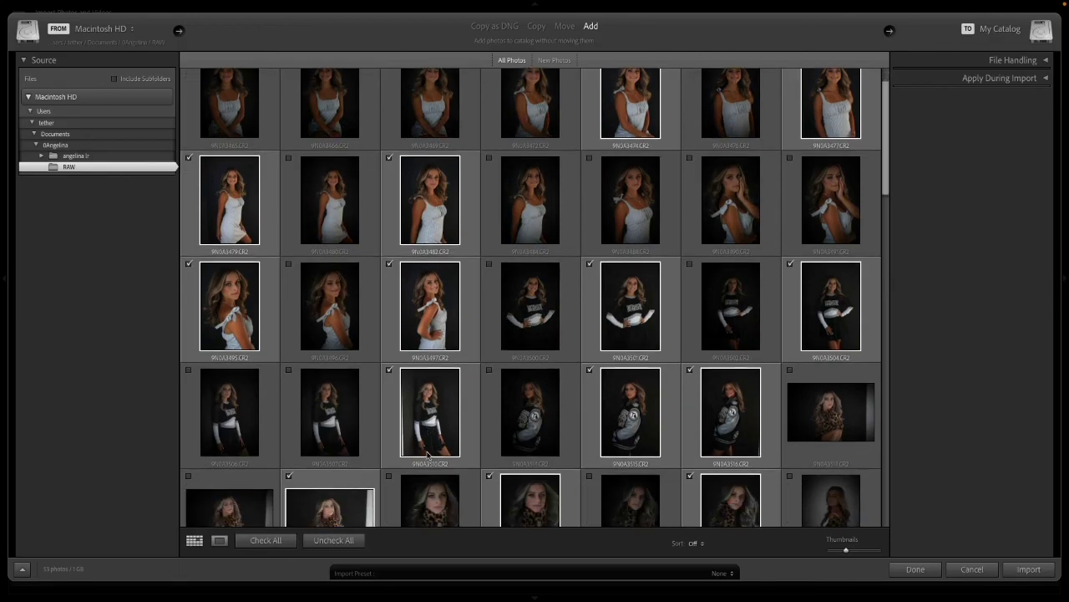
pyautogui.scroll(-10, 429, 455)
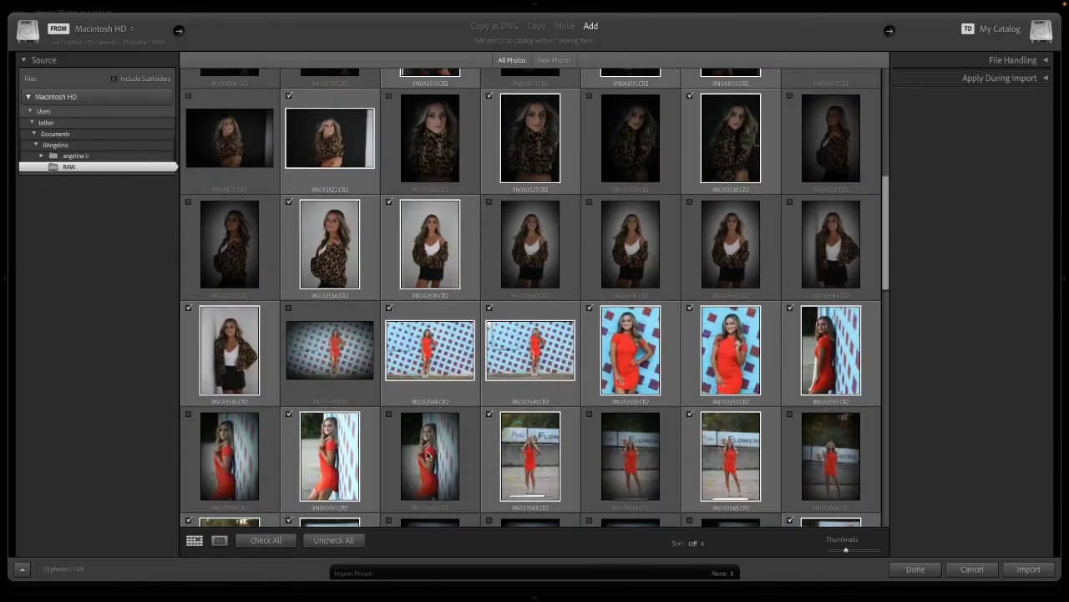
pyautogui.scroll(-20, 429, 455)
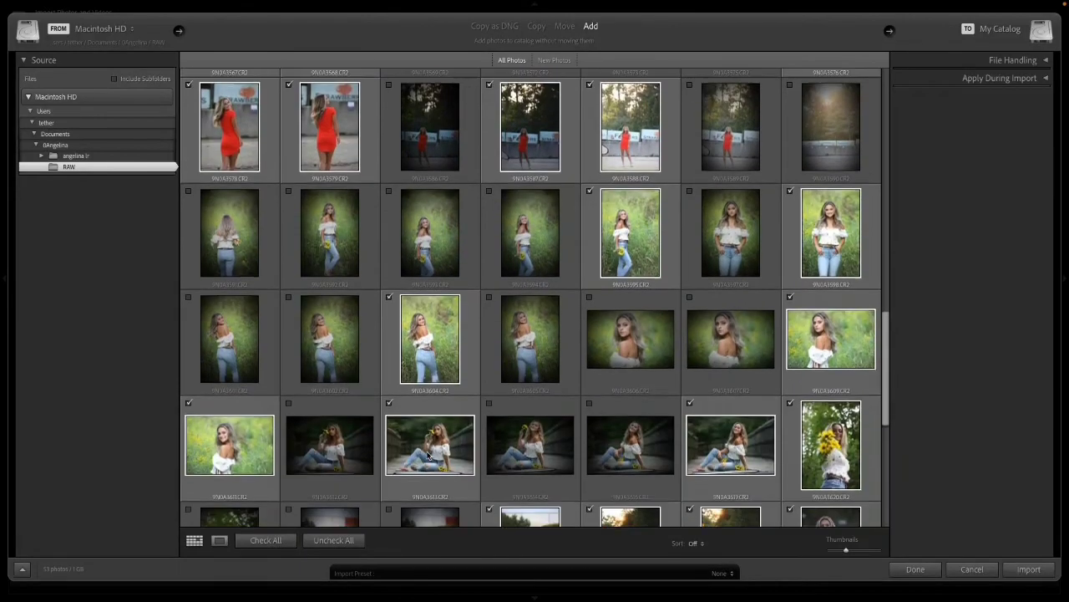